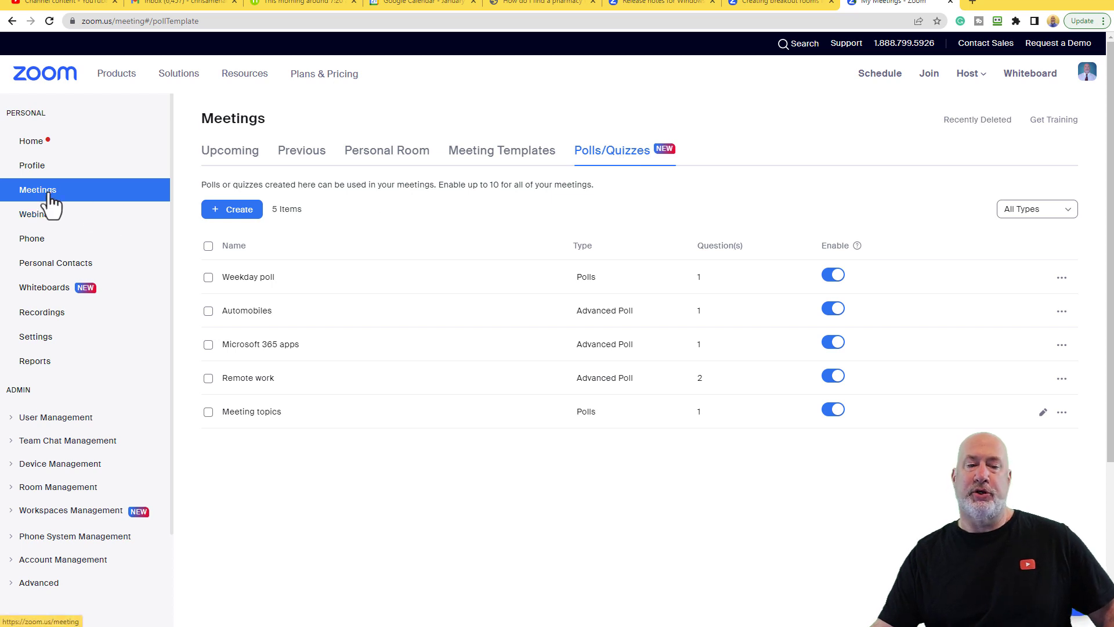
- Return from Upcoming meetings to the Polls/Quizzes list, showing Meeting topics among five polls
click(223, 160)
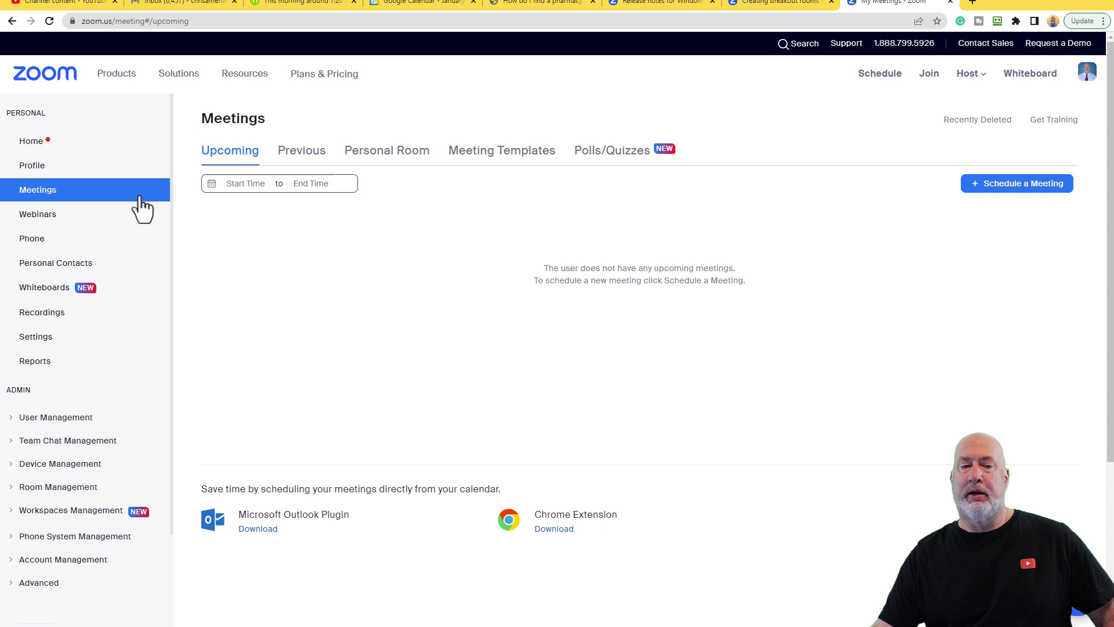
click(606, 168)
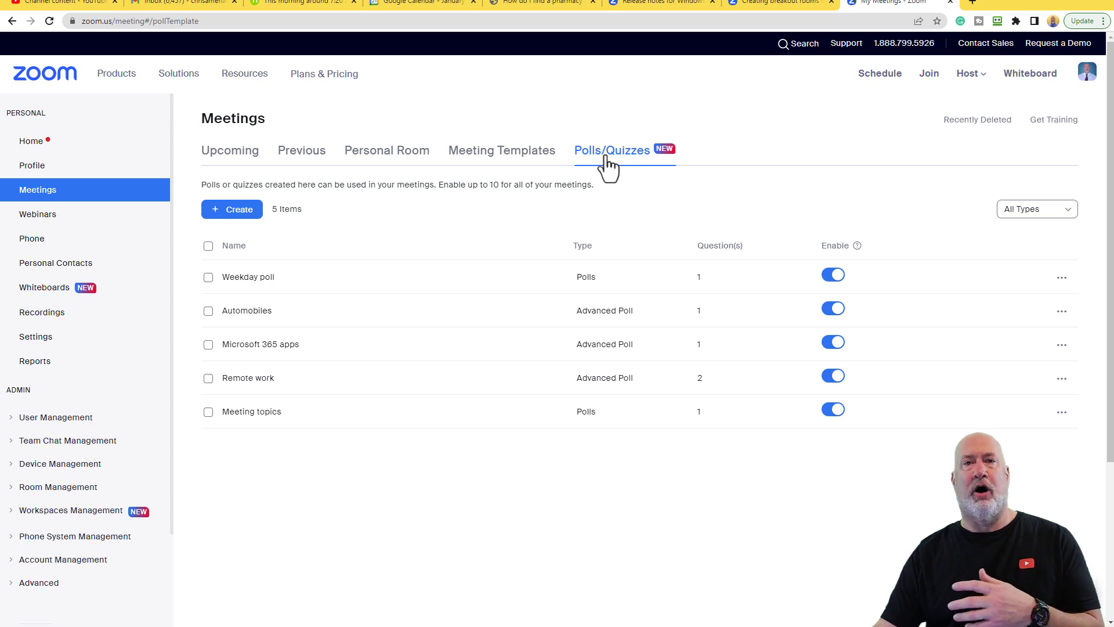
- In the Meeting topics poll, keep the question Single Choice and Create Breakout Rooms on
click(276, 416)
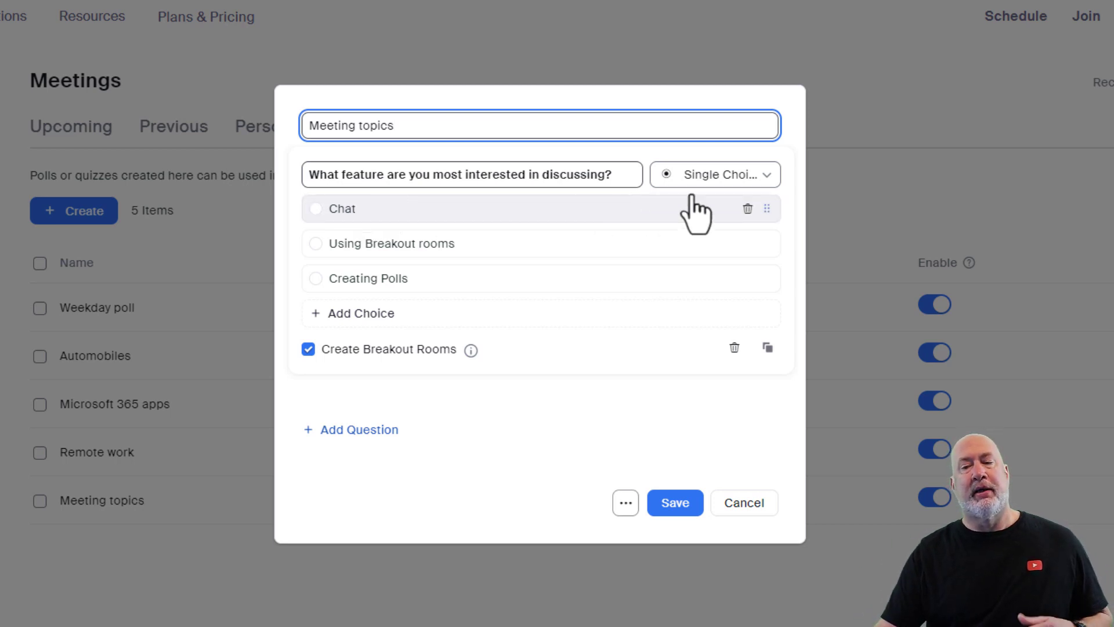
click(767, 178)
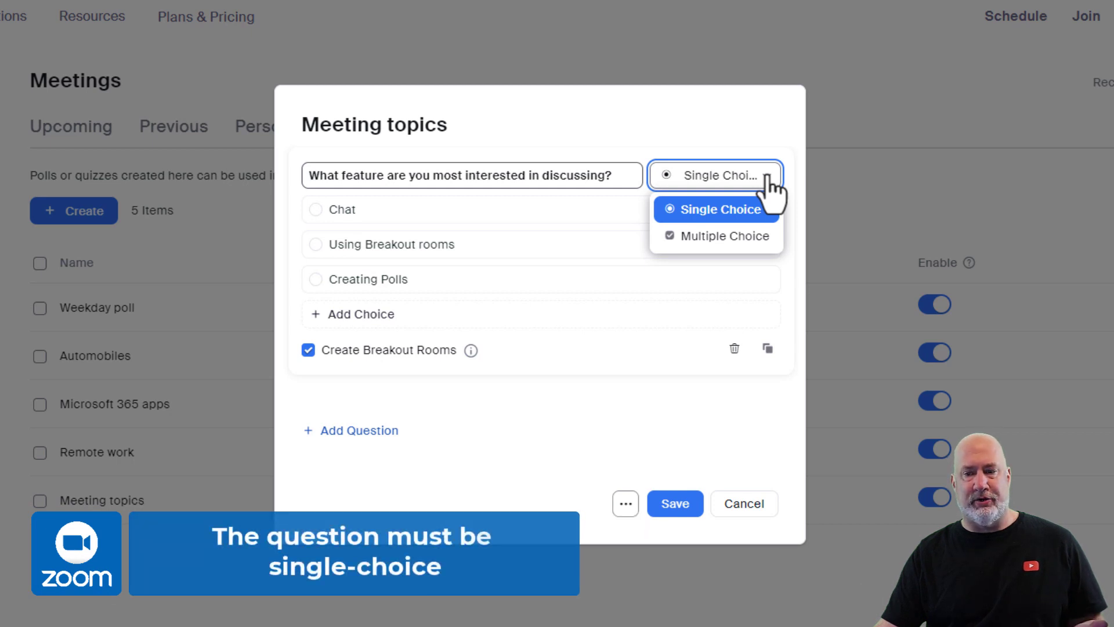
click(749, 210)
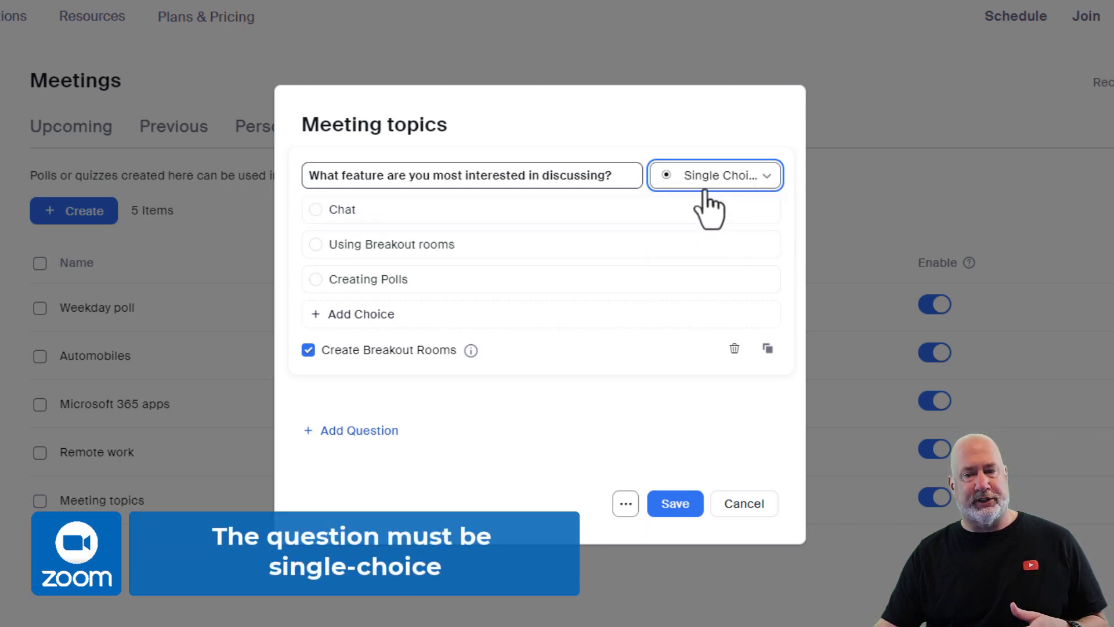
click(306, 351)
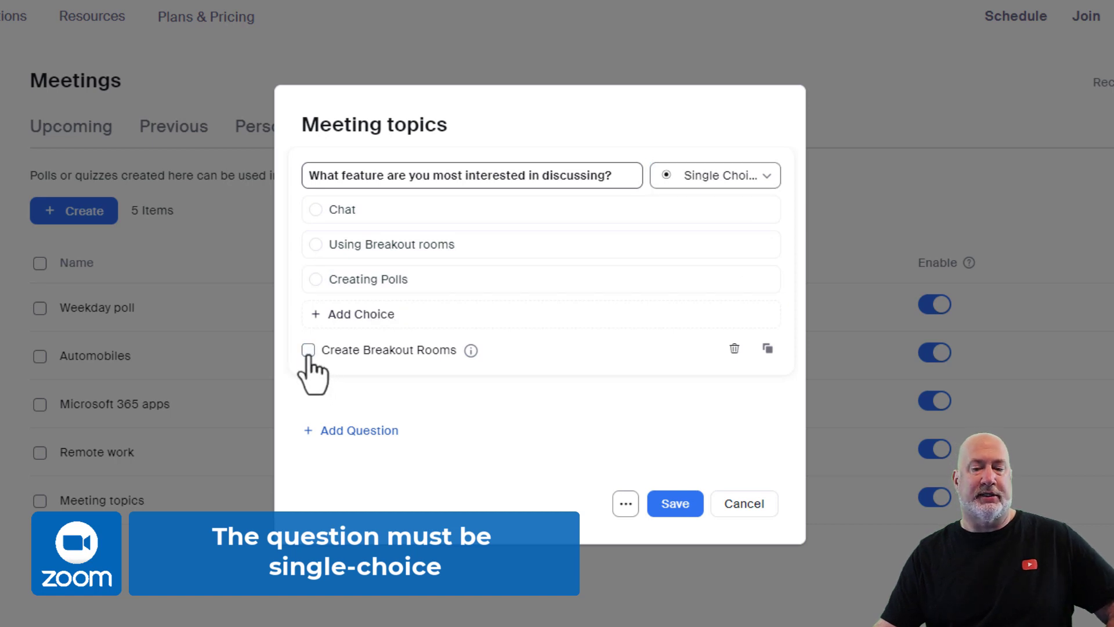
click(306, 351)
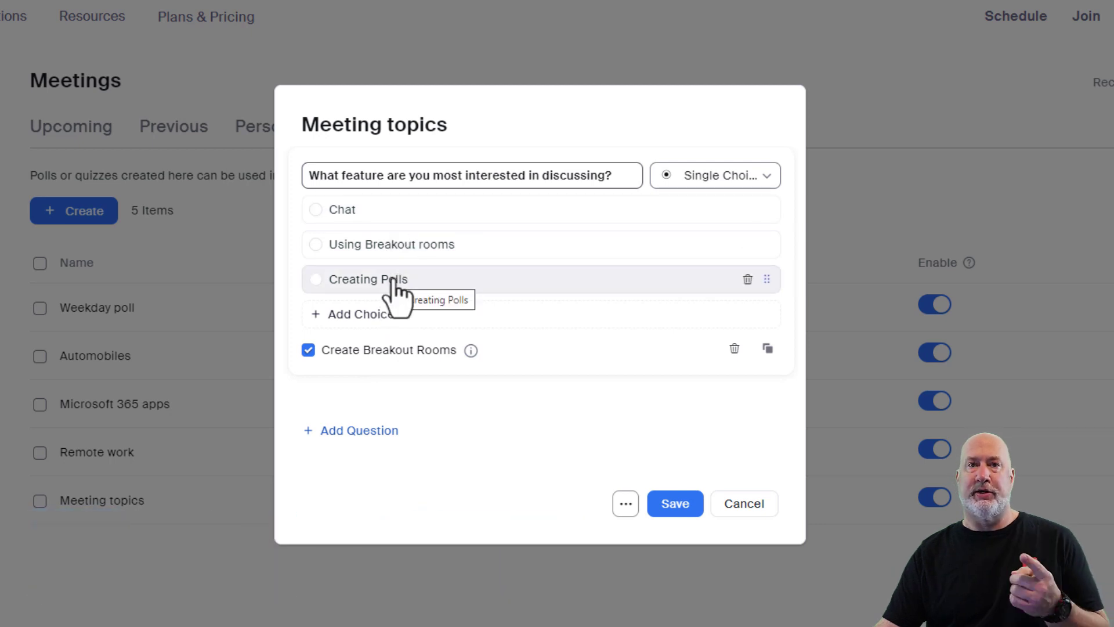
- Discard an extra second question, then save Meeting topics and update meetings using it
click(364, 440)
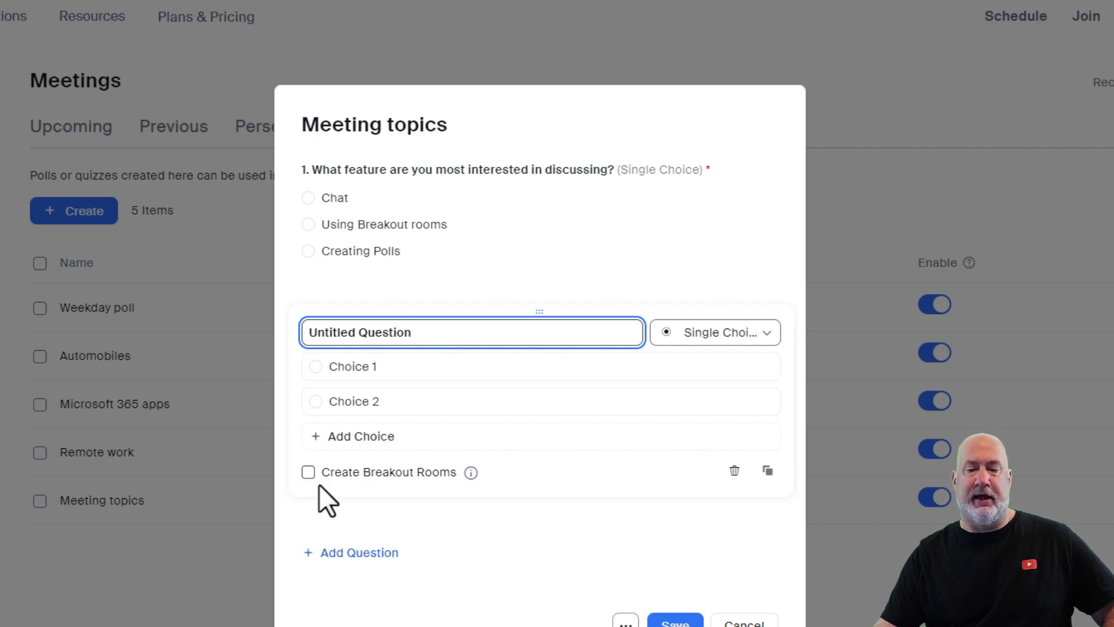
click(417, 332)
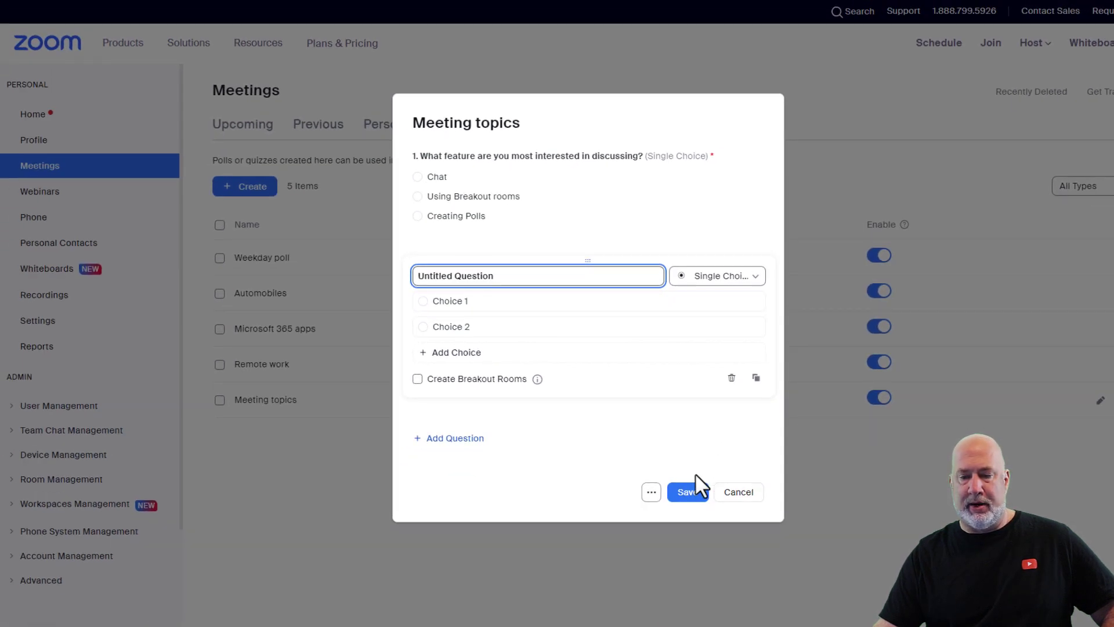
click(748, 494)
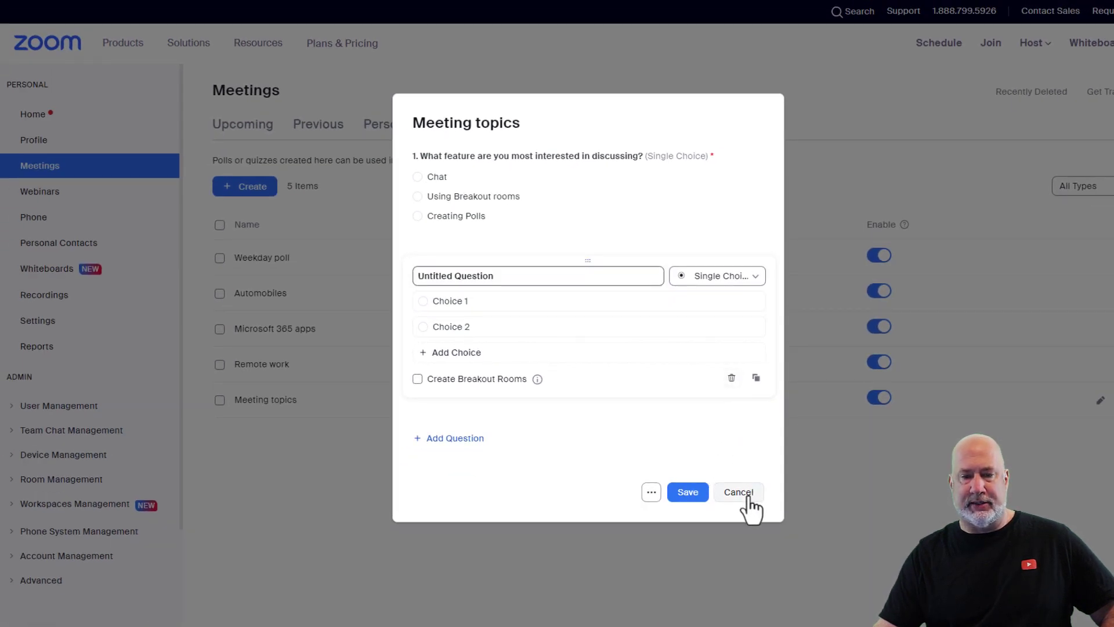
click(547, 399)
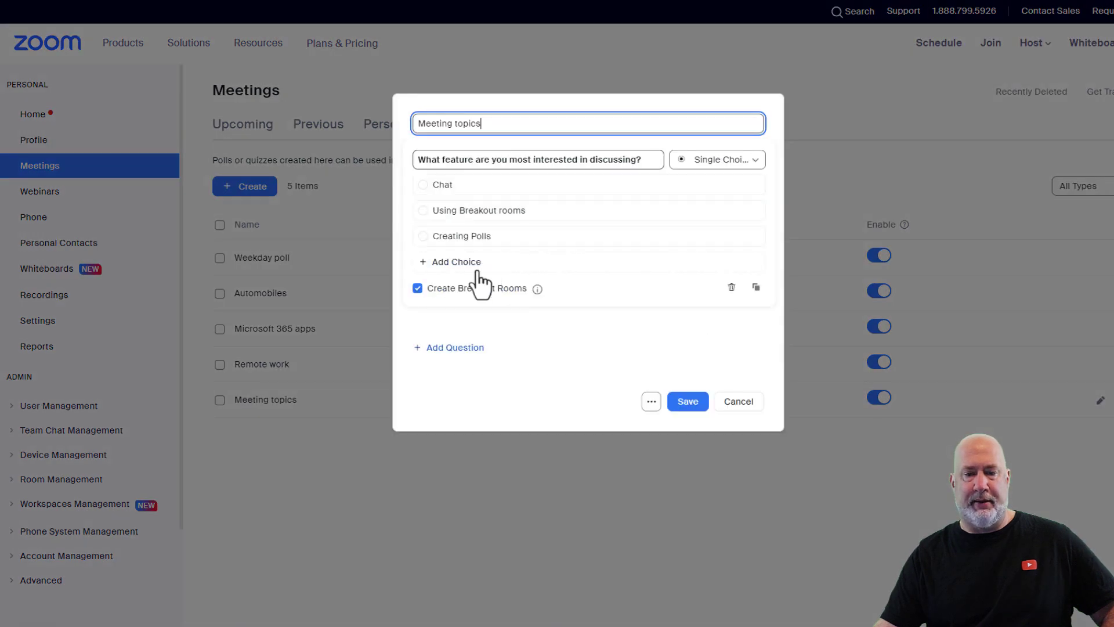
click(687, 401)
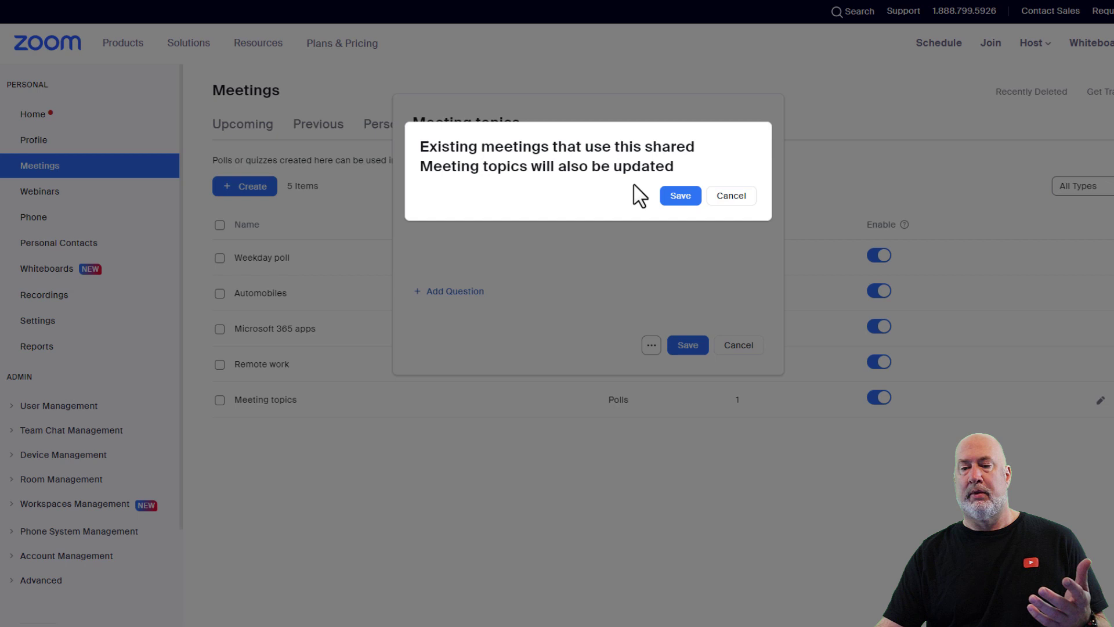
click(676, 197)
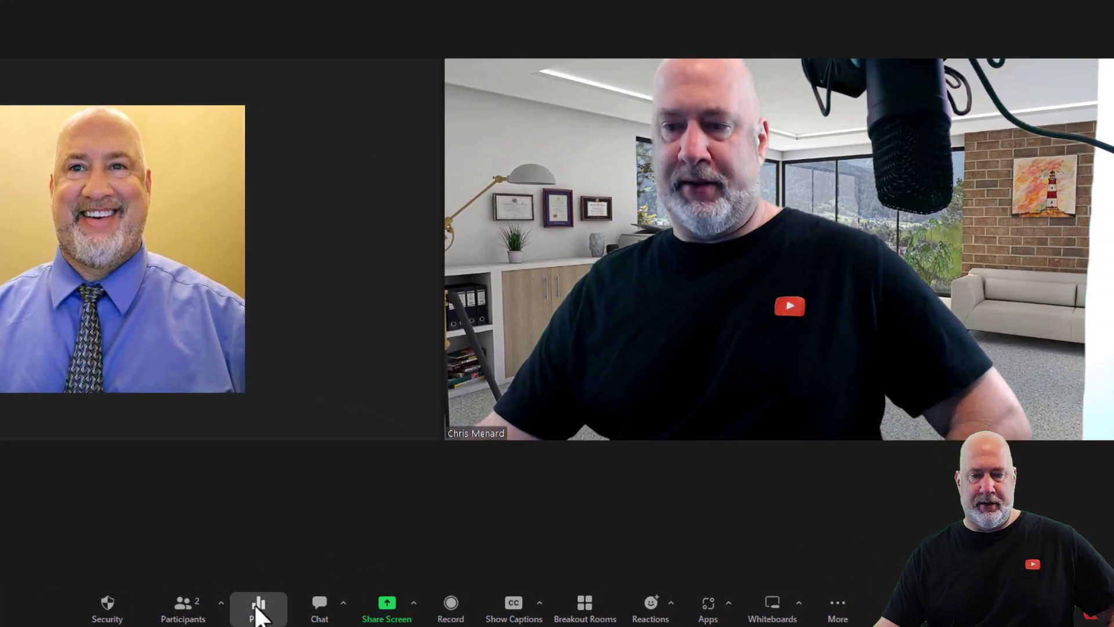
- End the Meeting topics poll in the meeting, then choose Re-launch Poll from its more actions
click(432, 606)
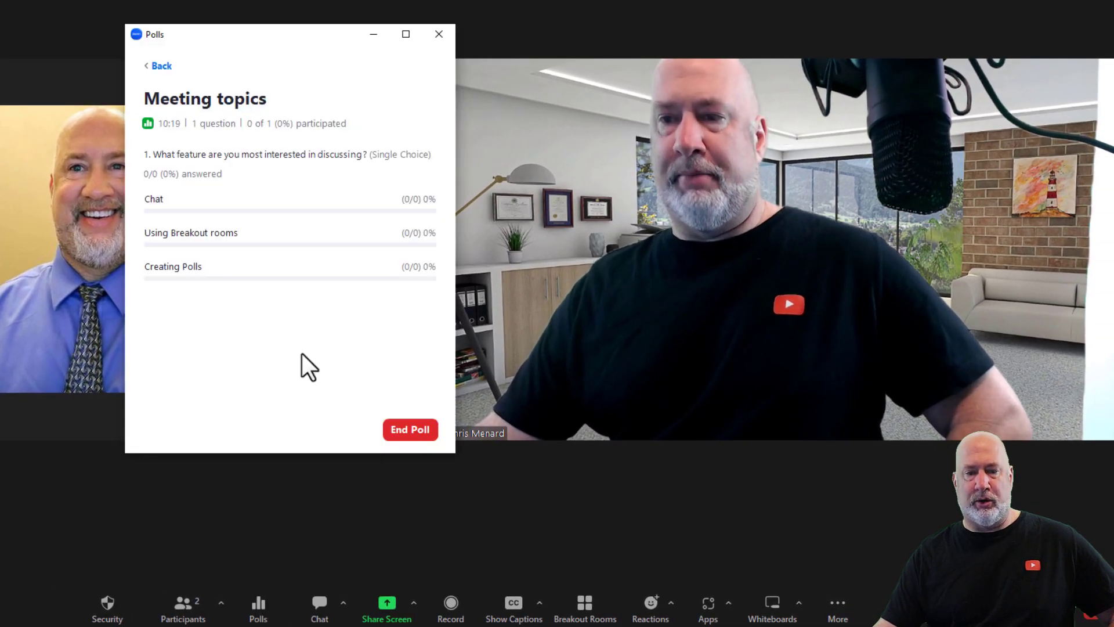
click(161, 66)
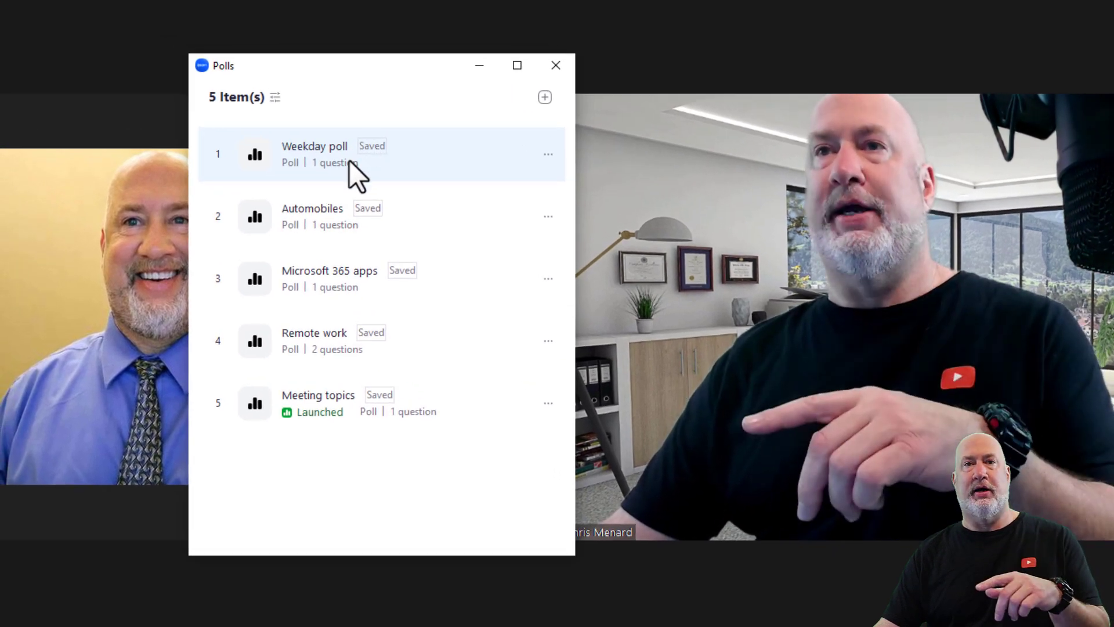
mouse_move(354, 420)
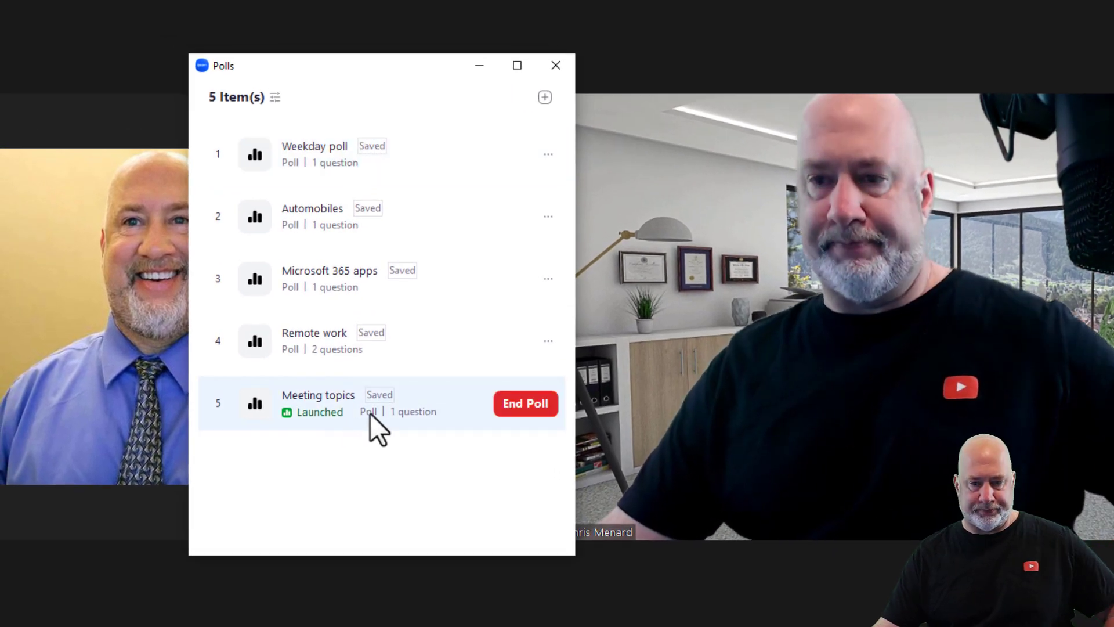
click(520, 402)
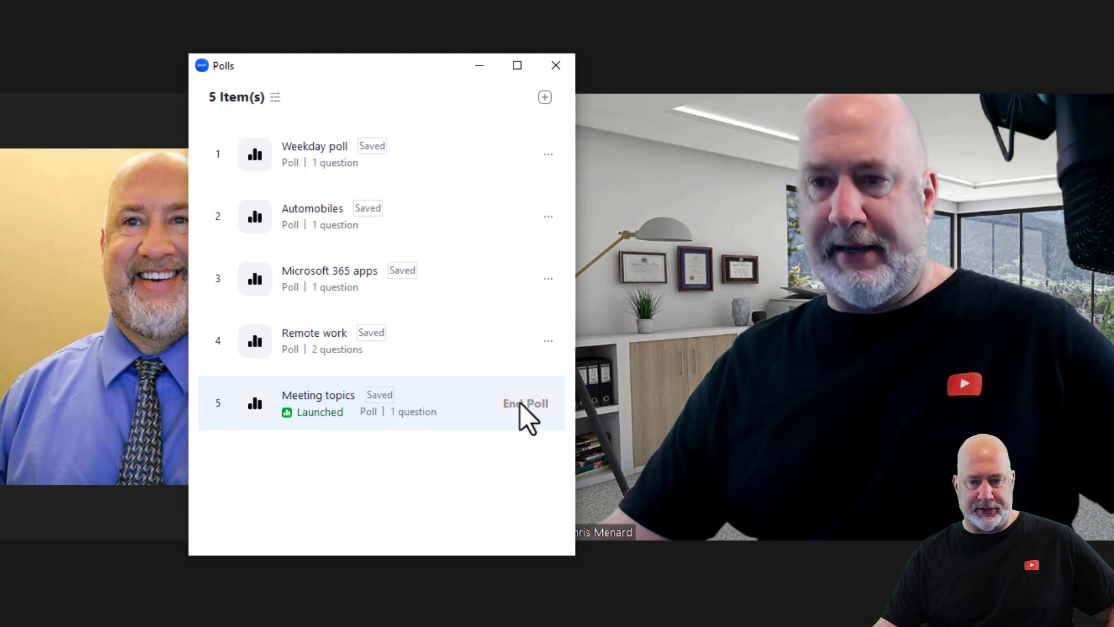
click(548, 403)
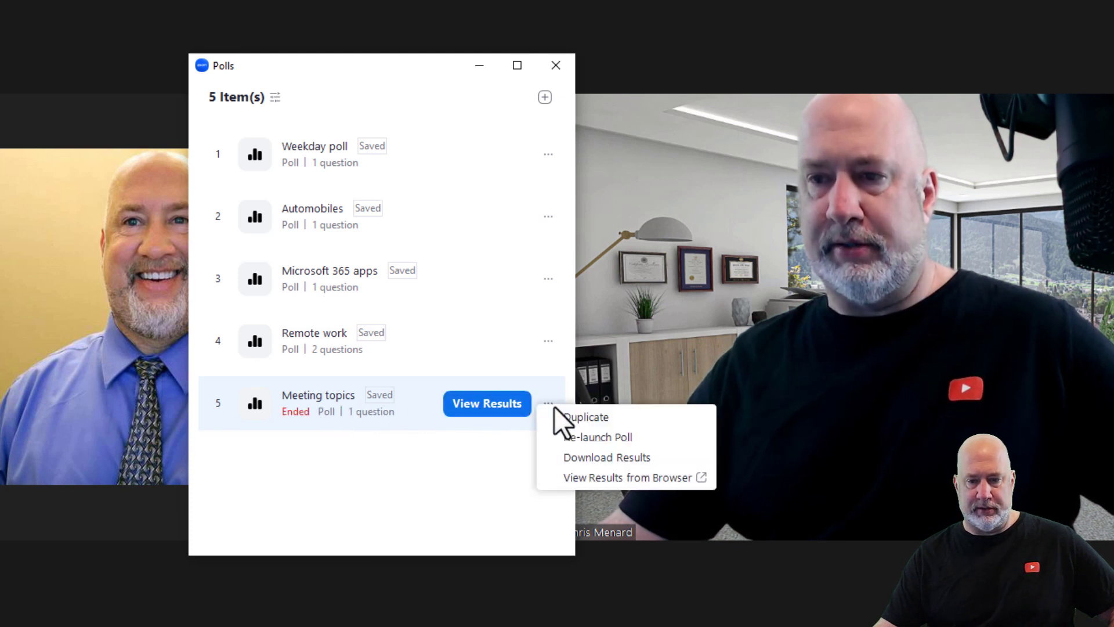
click(593, 438)
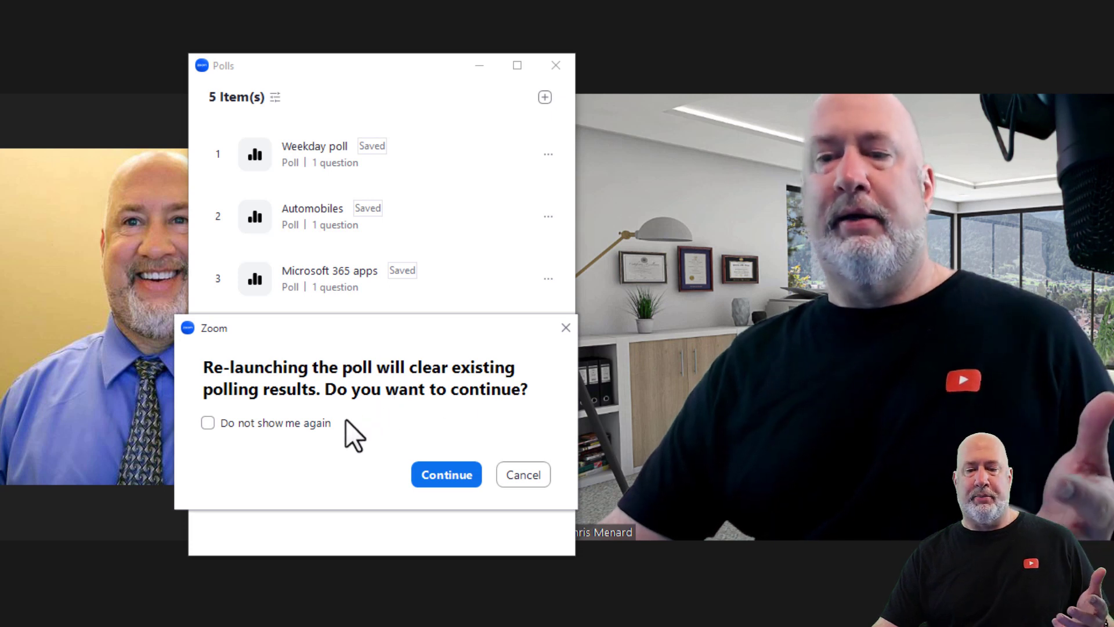
- Confirm the re-launch clearing old results, then share and stop sharing the Chat vote results
click(437, 473)
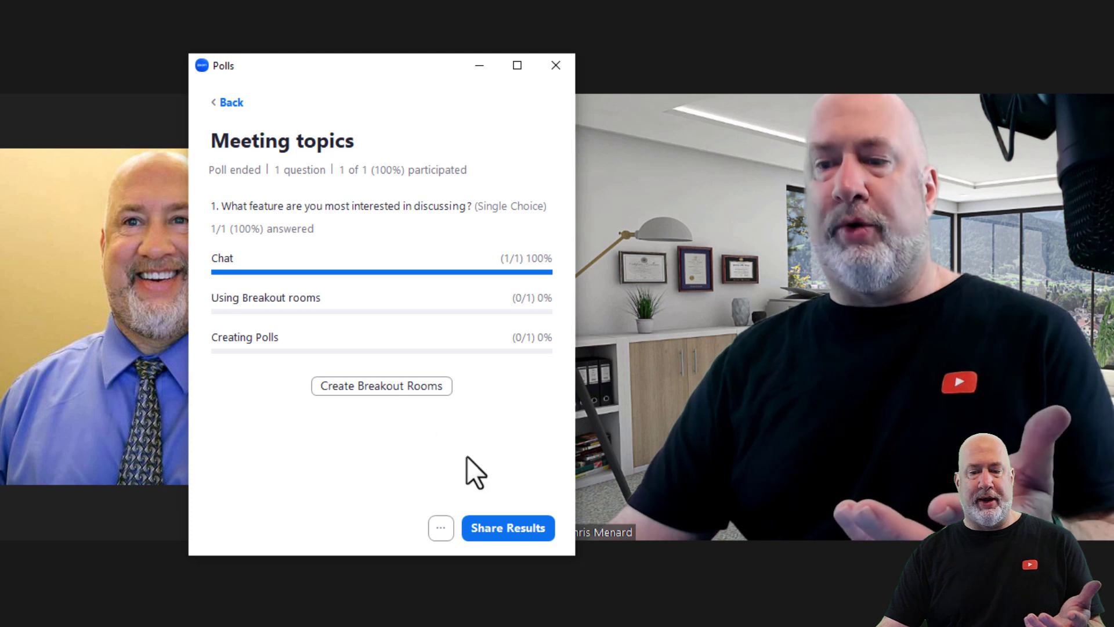
click(517, 529)
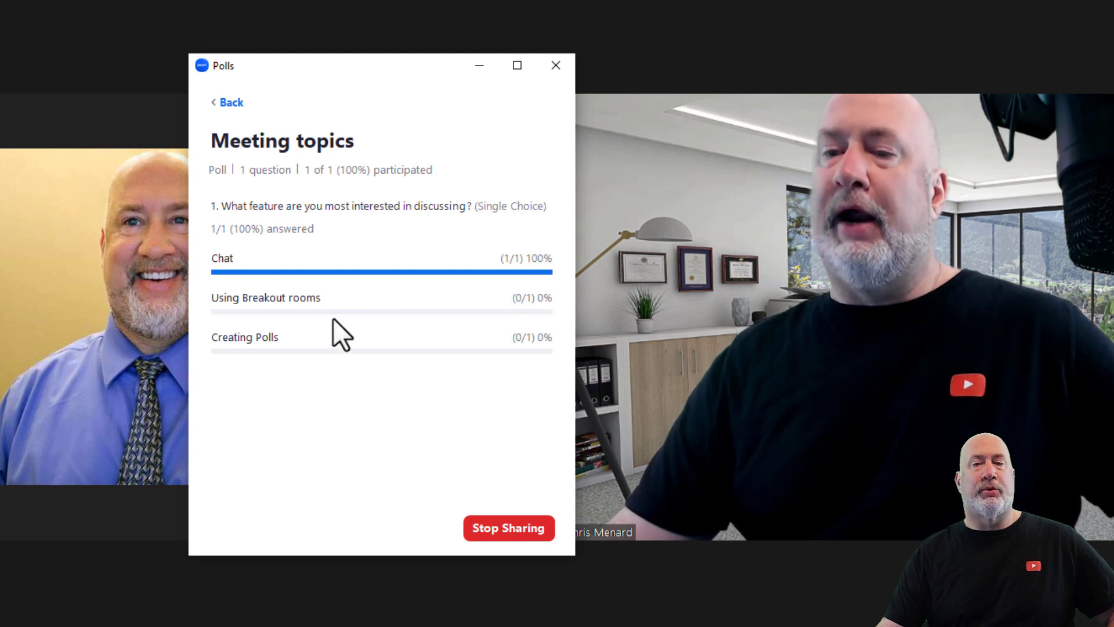
click(508, 528)
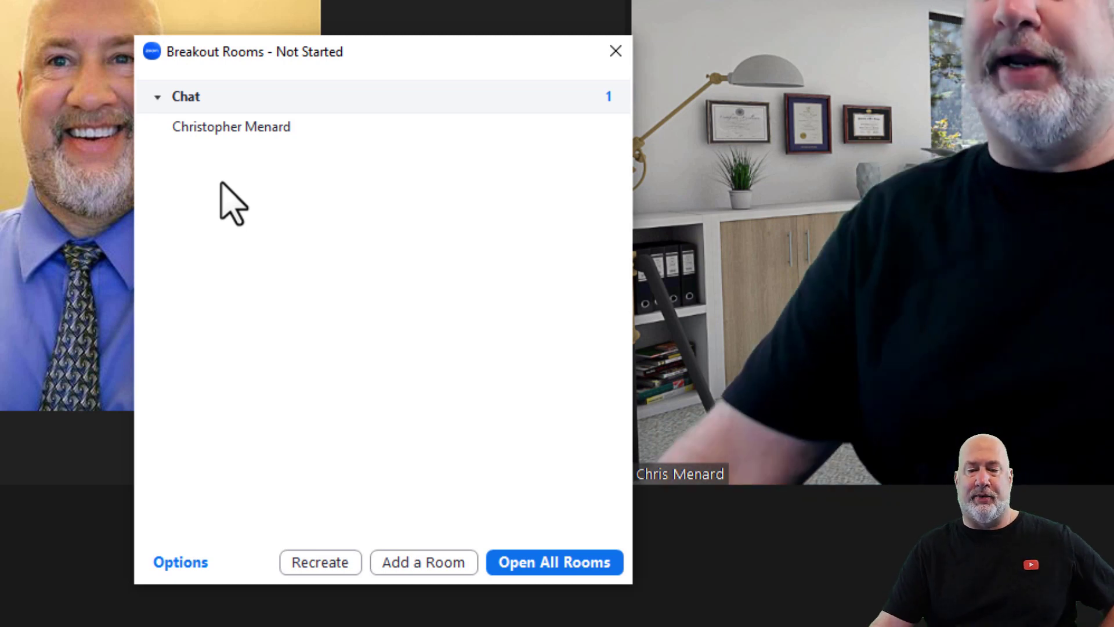
- Open all breakout rooms, starting the Chat room built from the poll answer
mouse_move(194, 106)
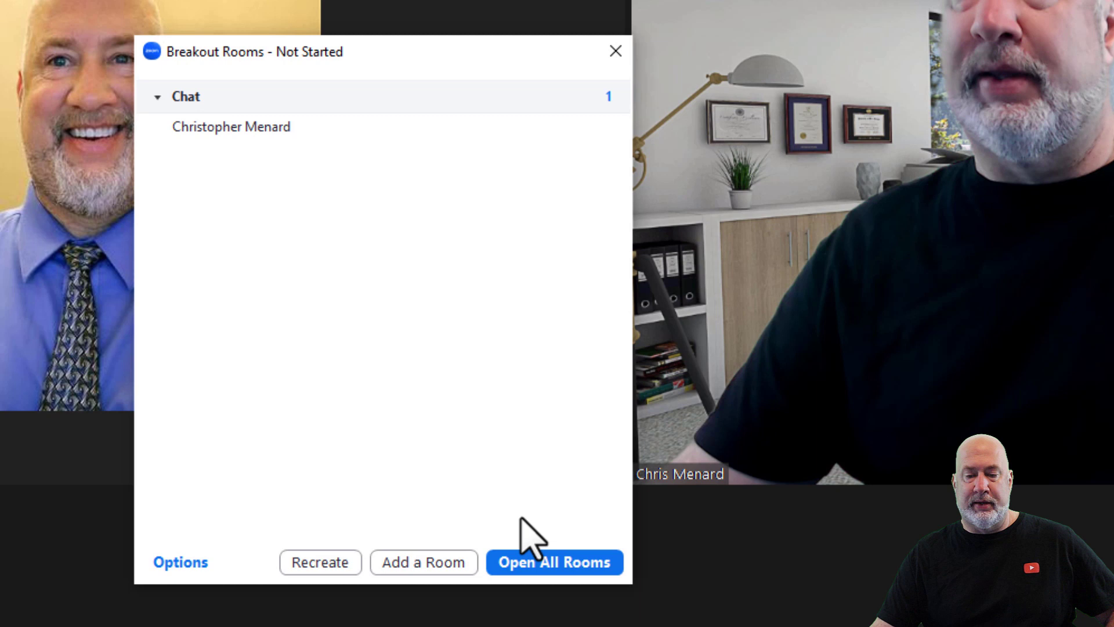
click(549, 557)
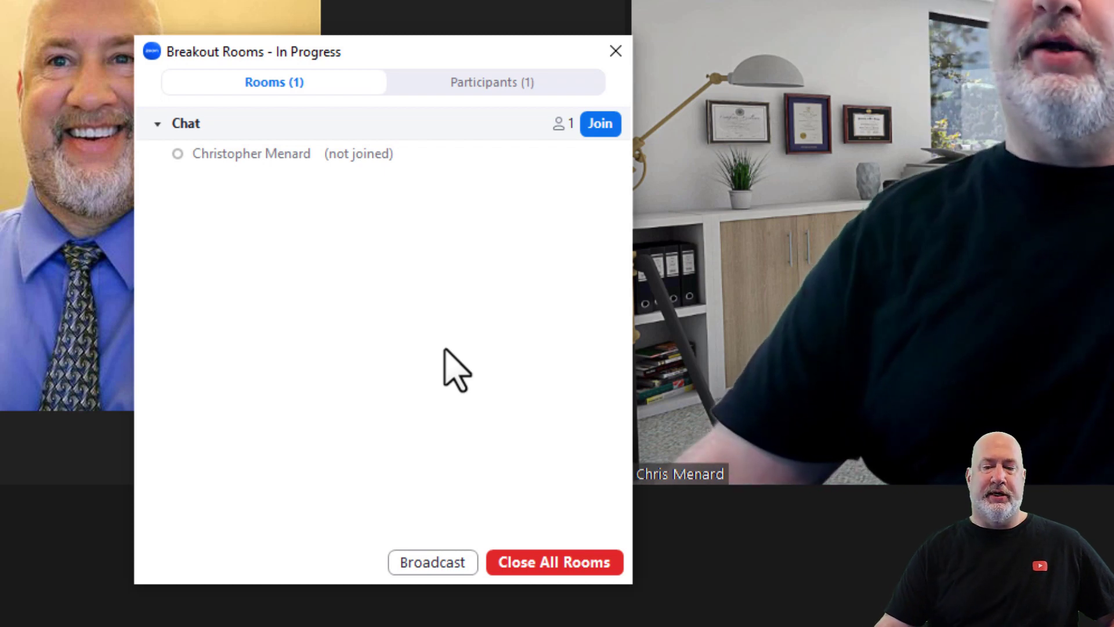
- Close all breakout rooms and confirm, starting the 30-second closing countdown
click(531, 152)
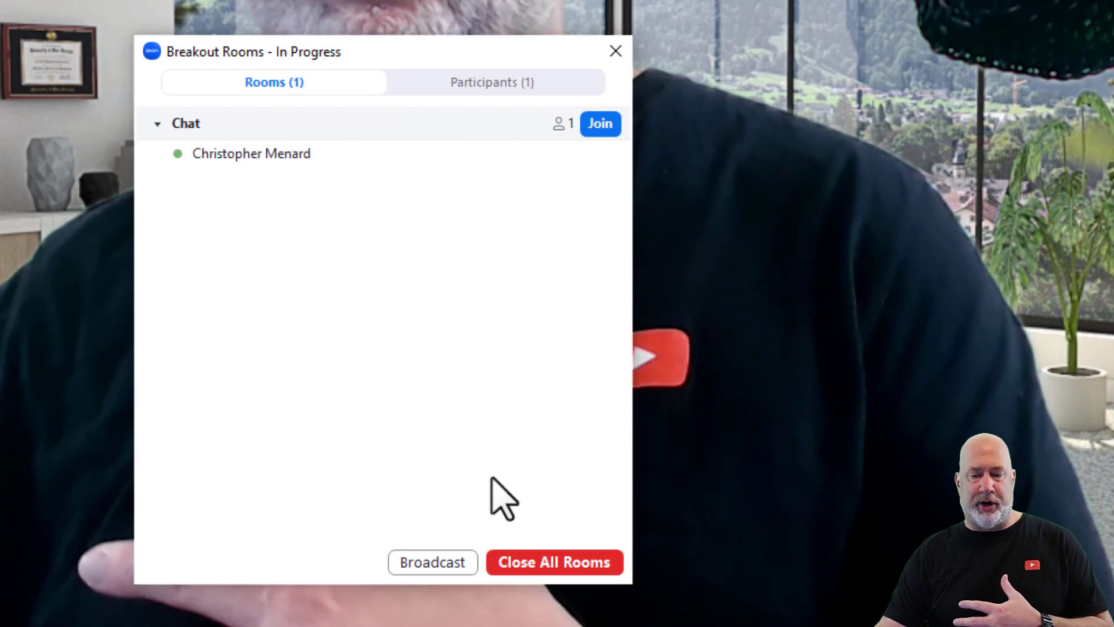
click(543, 563)
click(518, 391)
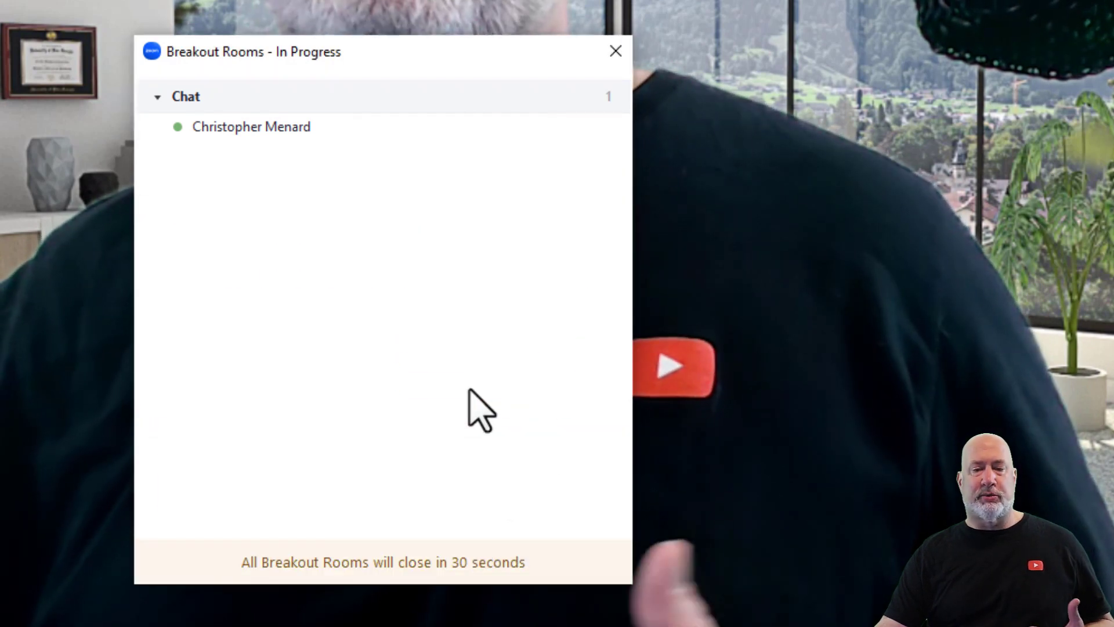